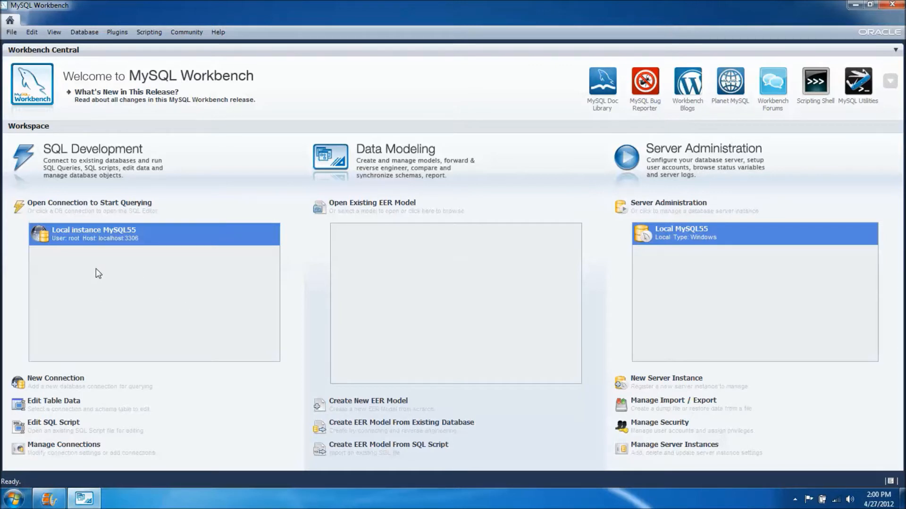
Step: Open the Local instance MySQL55 connection for querying, entering the root account password
left_click(95, 237)
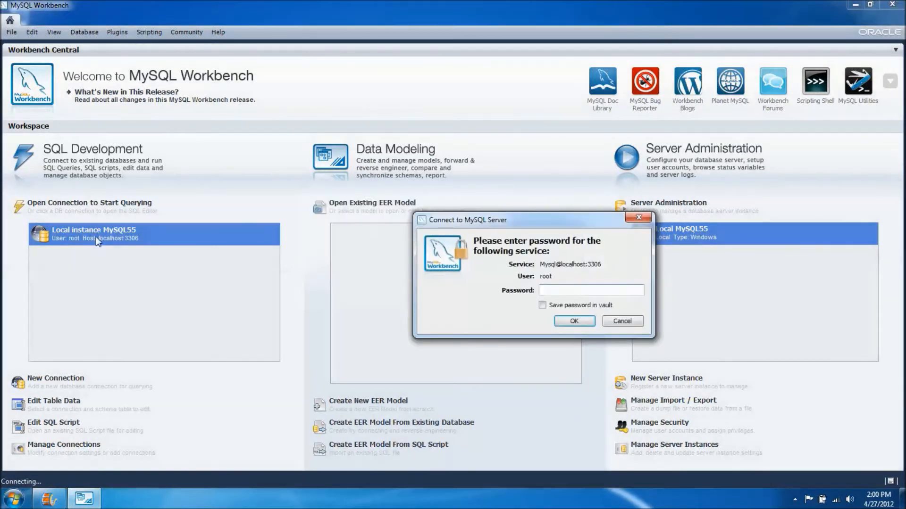
type("********")
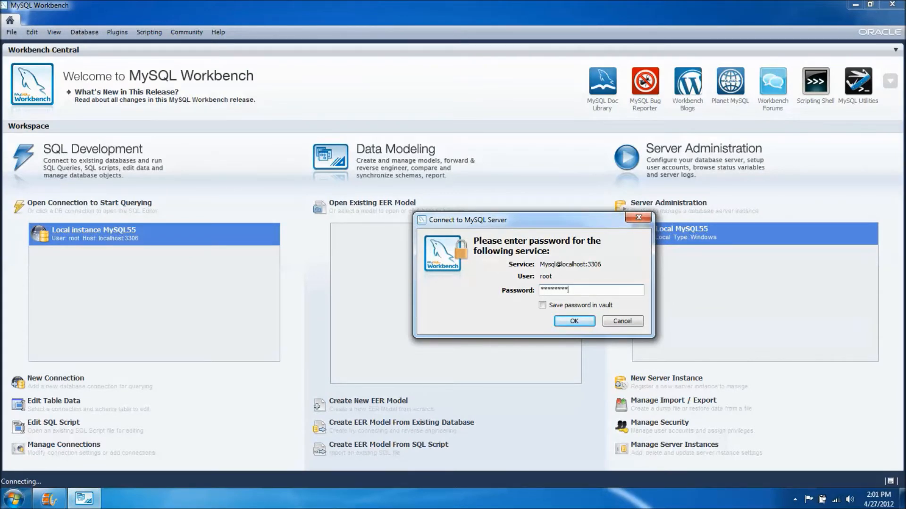
key("Return")
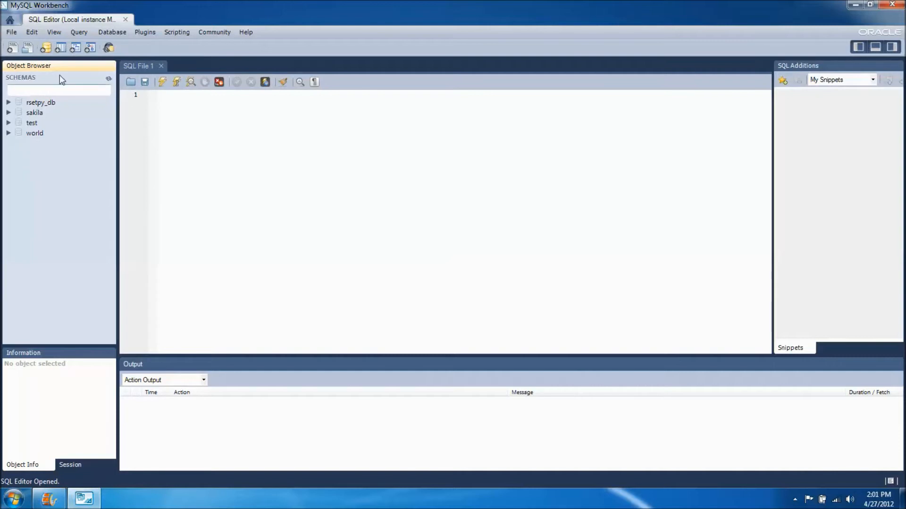
Step: Create a schema named wordpress with the server default collation, apply its SQL script to the database, and close the SQL editor
left_click(46, 48)
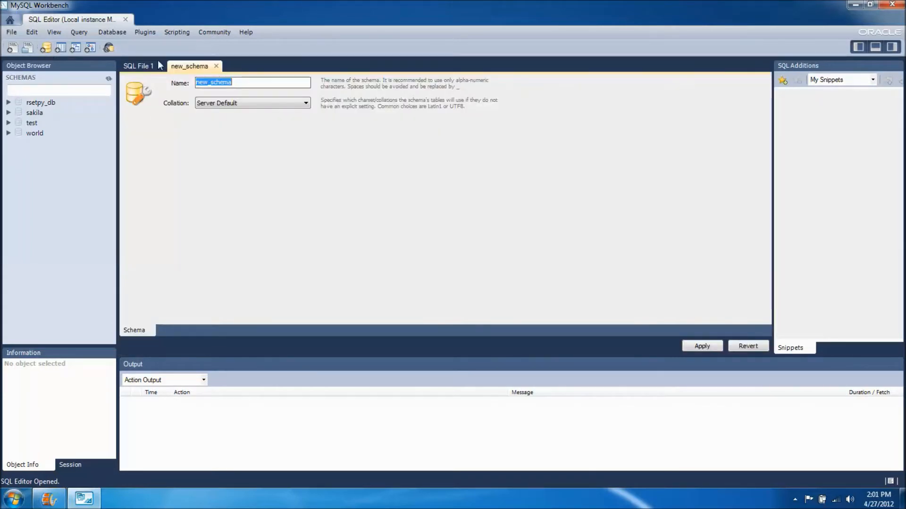
double_click(245, 83)
type("wordpress")
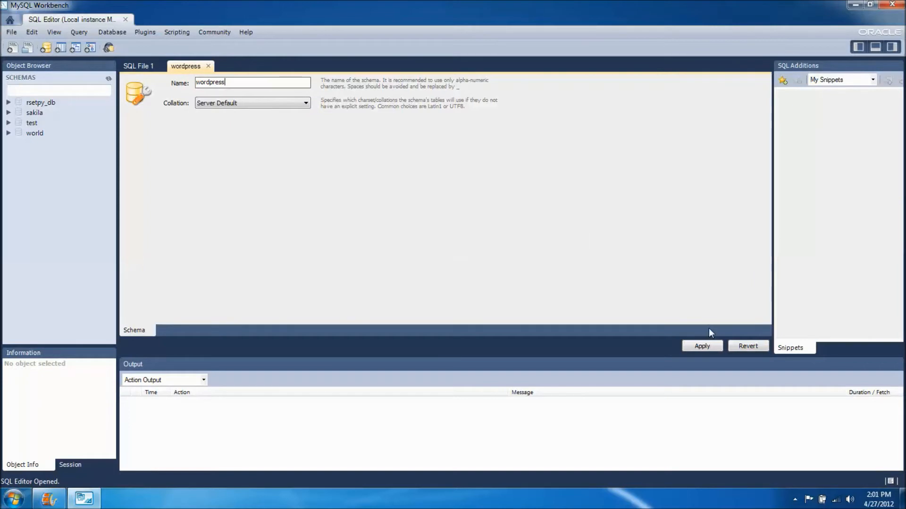
left_click(702, 345)
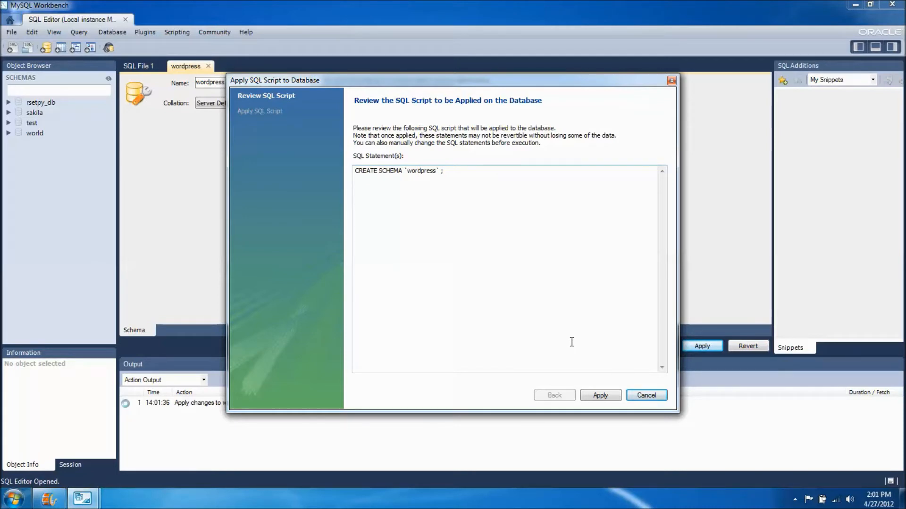
left_click(600, 396)
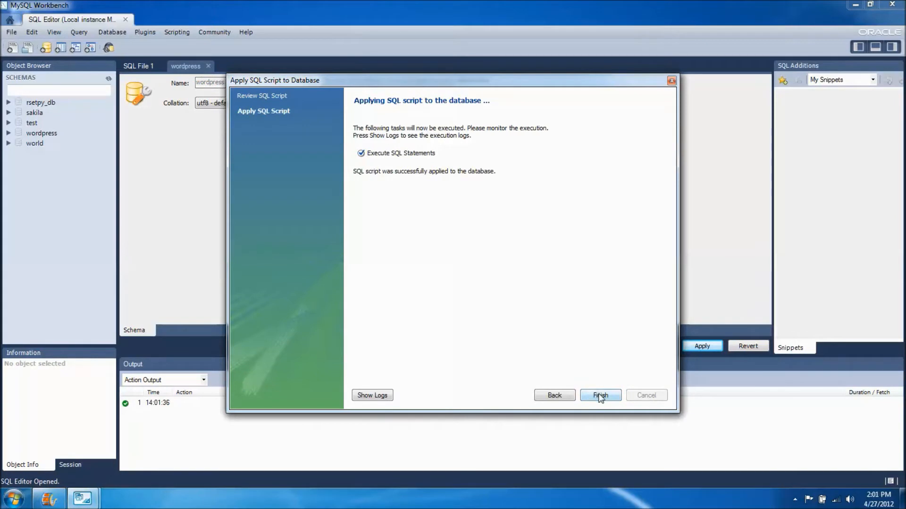
left_click(600, 396)
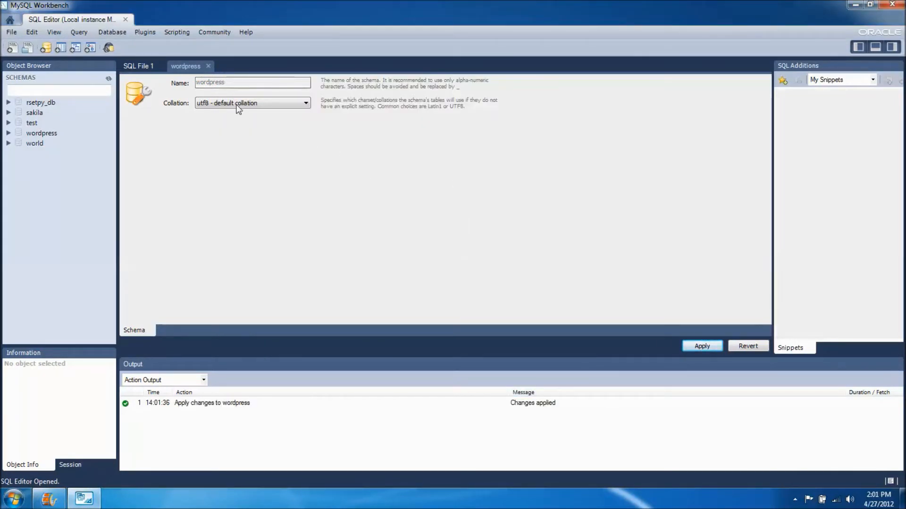
left_click(125, 20)
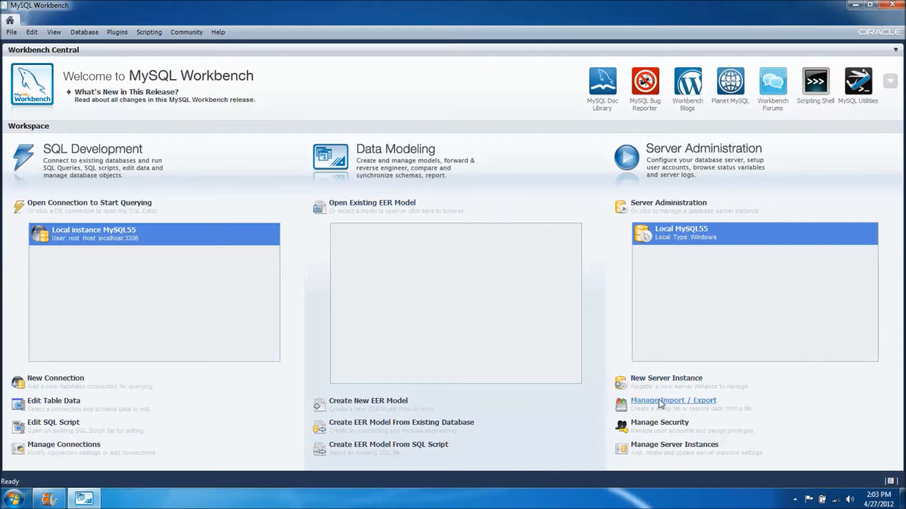
Step: Open security management for the local MySQL server, entering the root account password
left_click(678, 424)
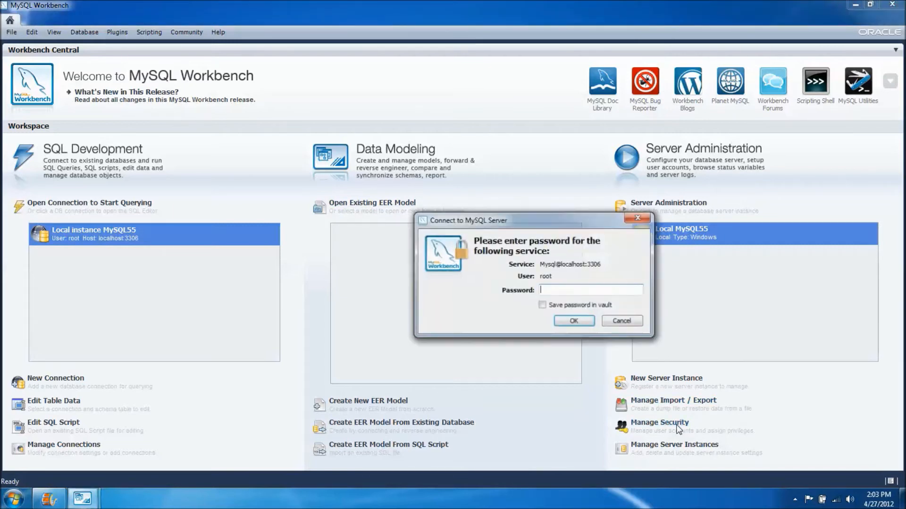
type("******")
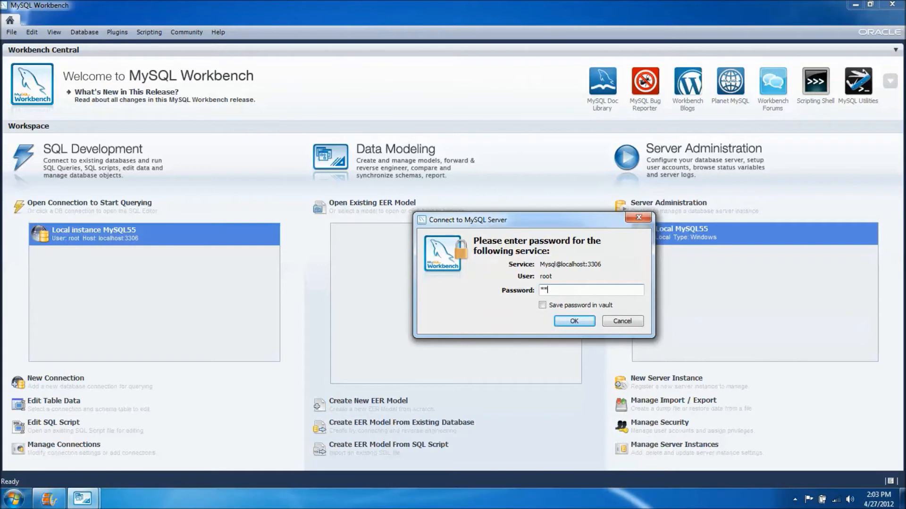
type("**")
key("Return")
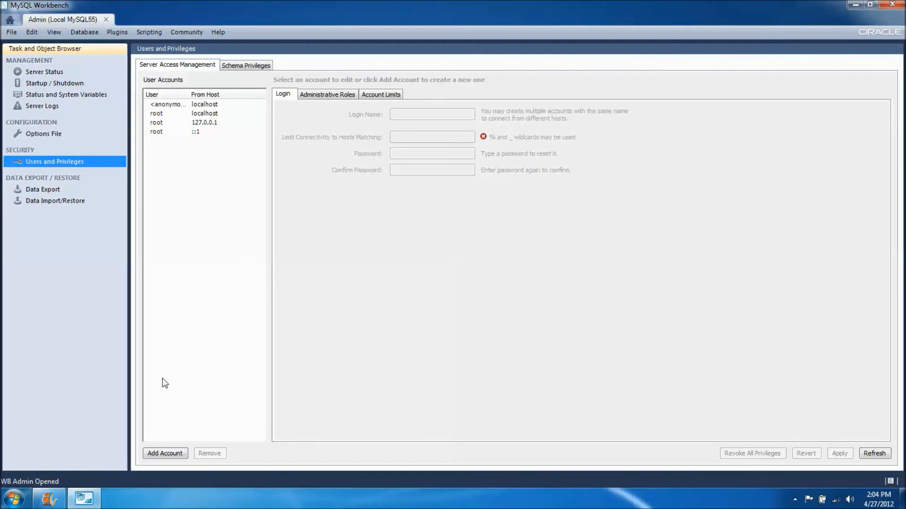
Step: Add a user account with login name wordpress_user and limit its connectivity to localhost
left_click(171, 455)
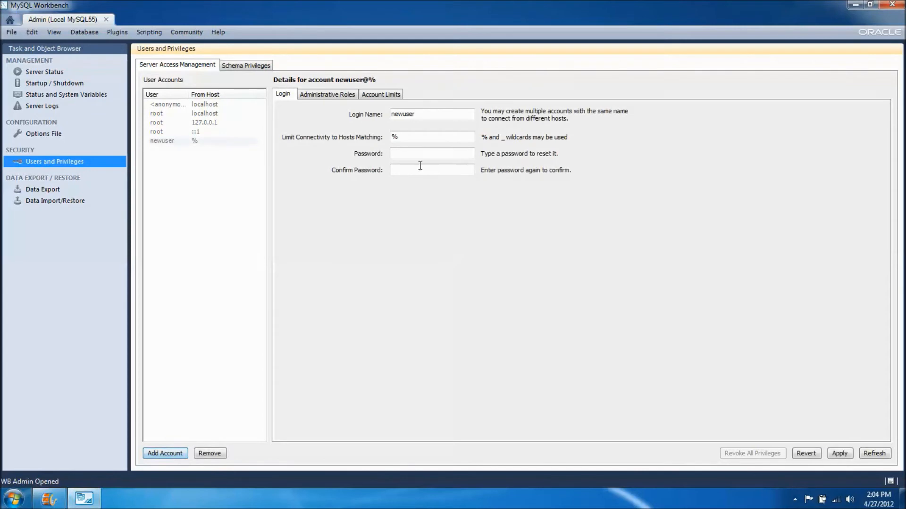
double_click(435, 117)
type("wordpress_user")
key("Tab")
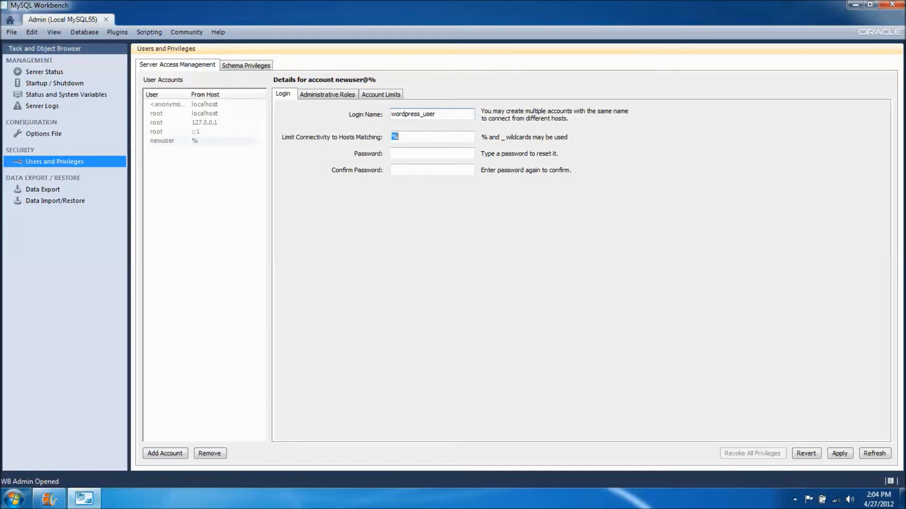
type("local")
type("host")
Step: Enter and confirm the new account's password, and apply the account settings
key("Tab")
type("***")
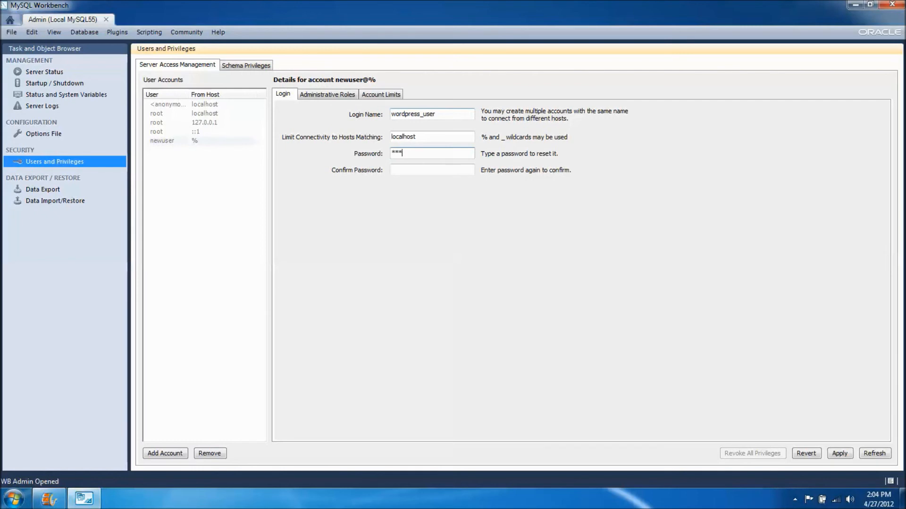
type("********")
key("Tab")
type("***********")
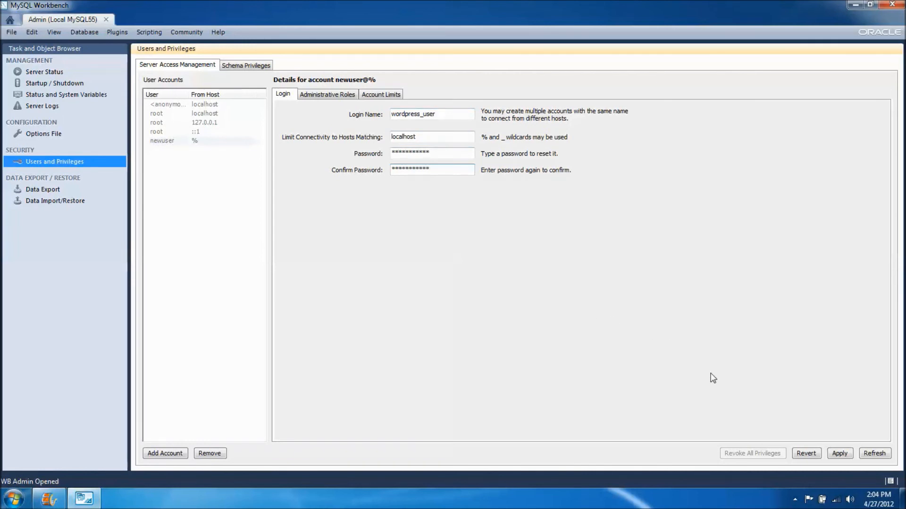
left_click(840, 454)
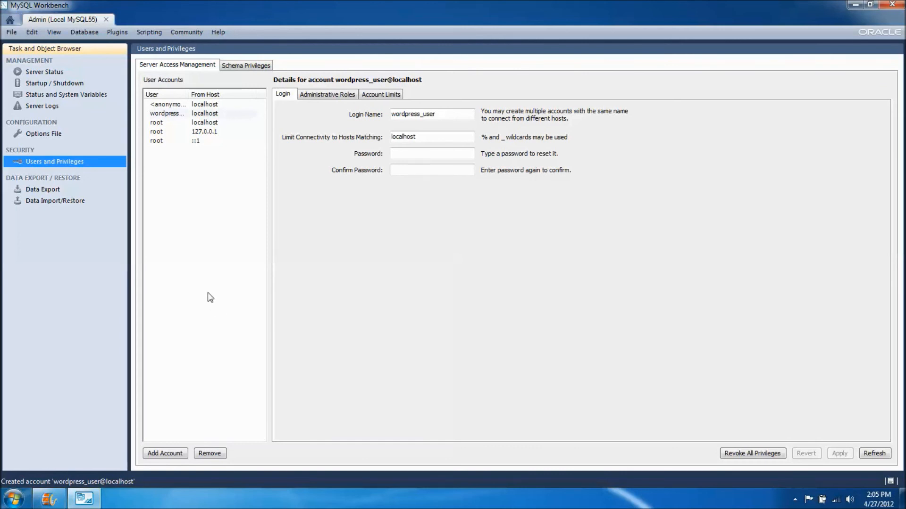
Step: Add a schema privilege entry for wordpress_user with selected host localhost and selected schema wordpress
left_click(234, 66)
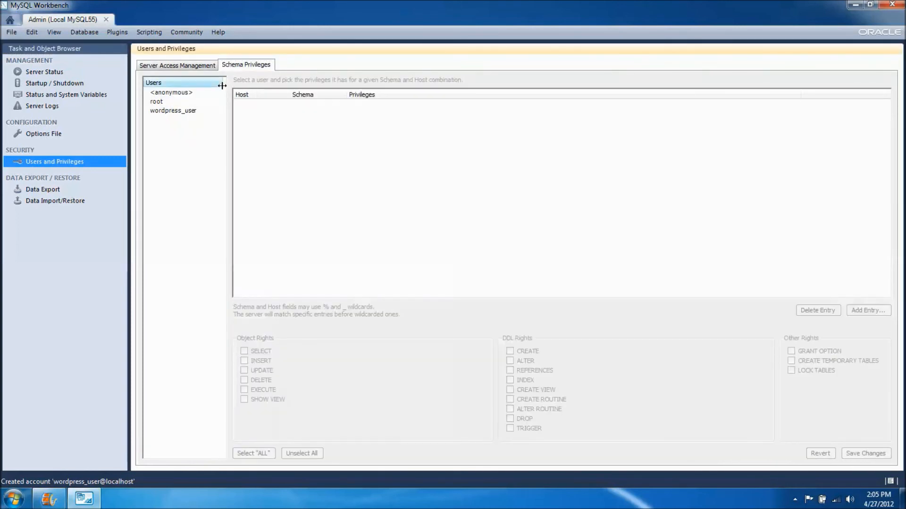
left_click(179, 112)
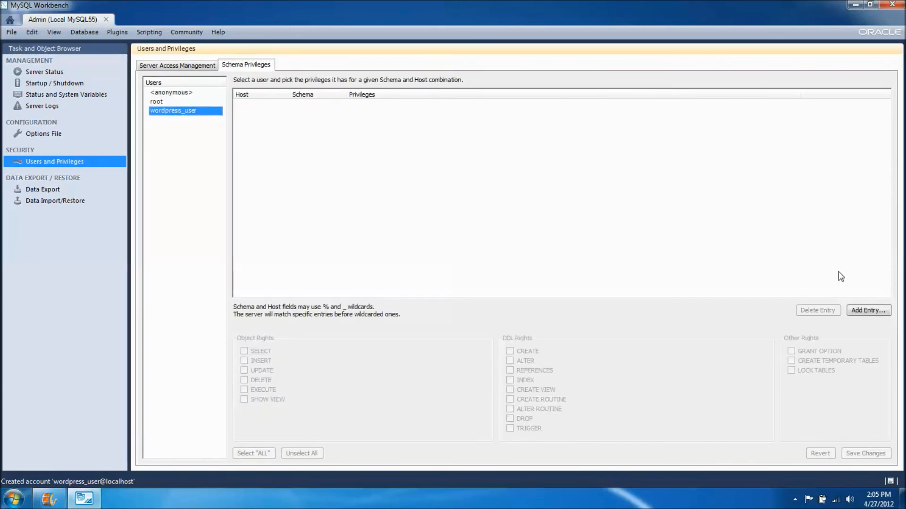
left_click(867, 311)
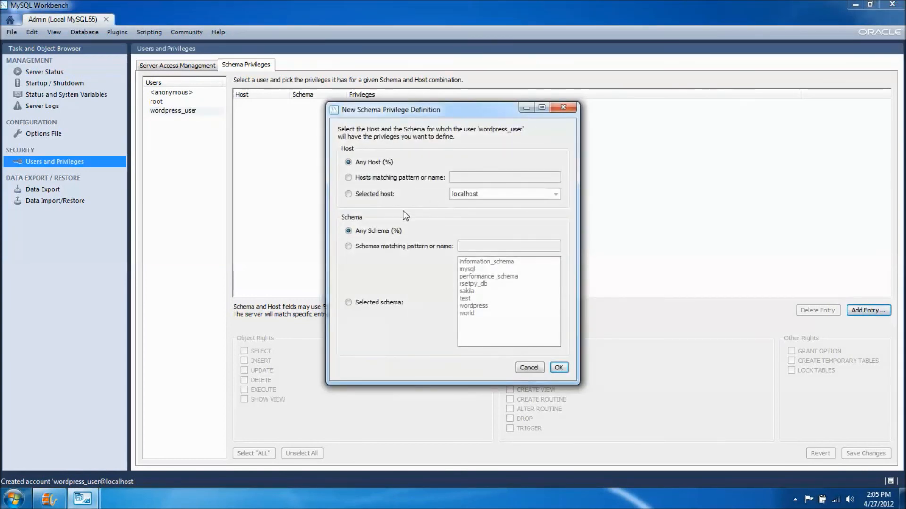
left_click(377, 192)
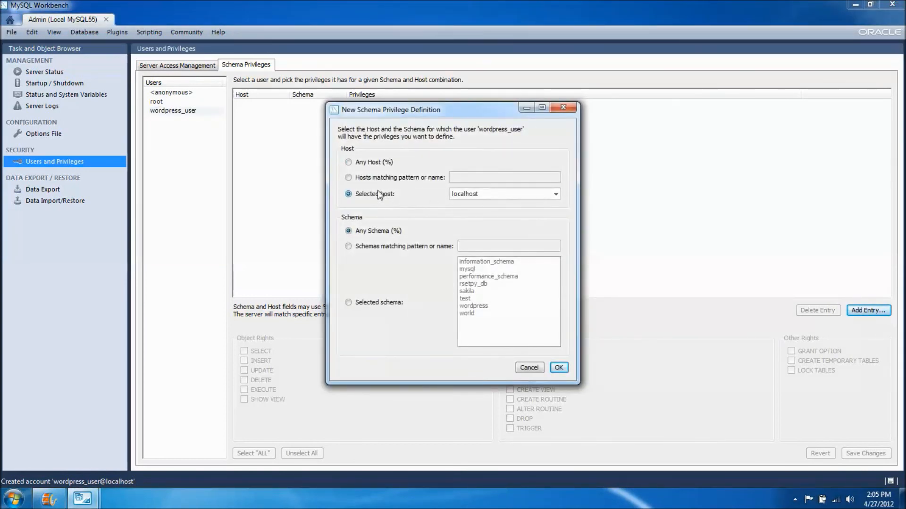
left_click(375, 304)
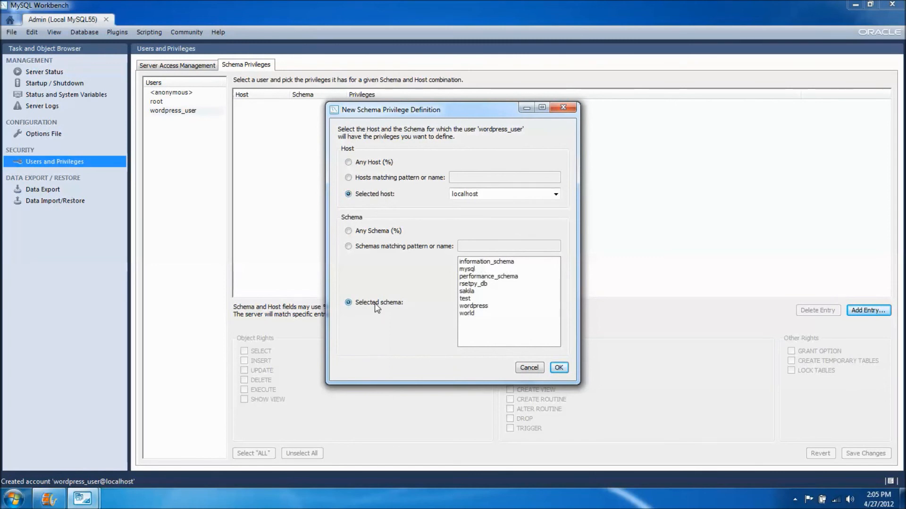
left_click(476, 306)
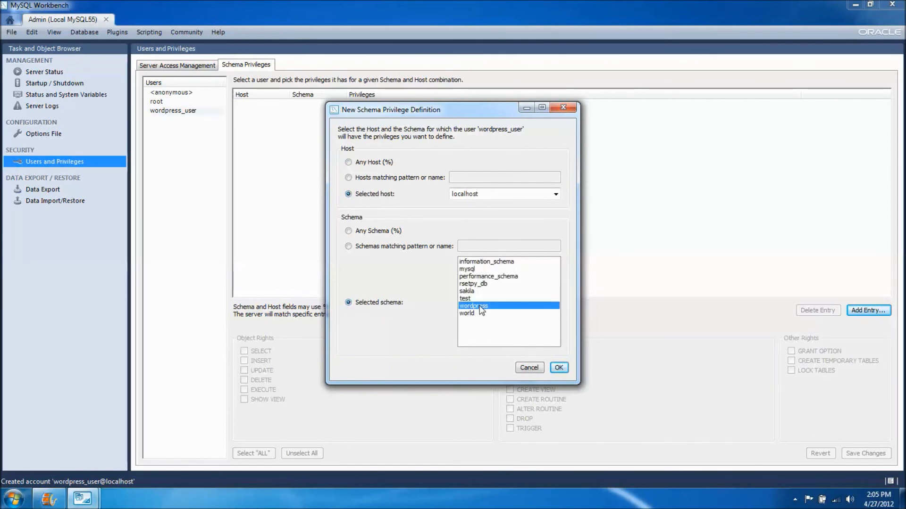
left_click(559, 368)
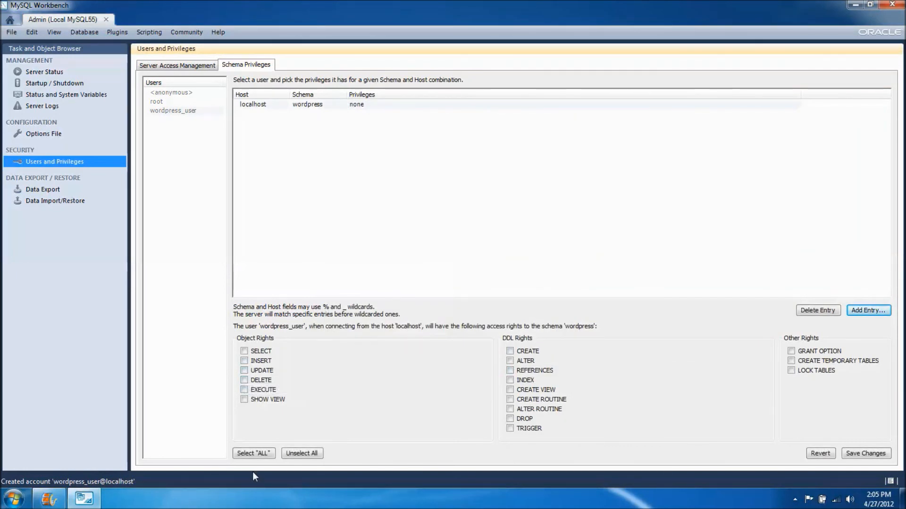
Step: Grant wordpress_user the full "ALL" set of rights on the wordpress schema, save the changes, and close the server administration session
left_click(260, 456)
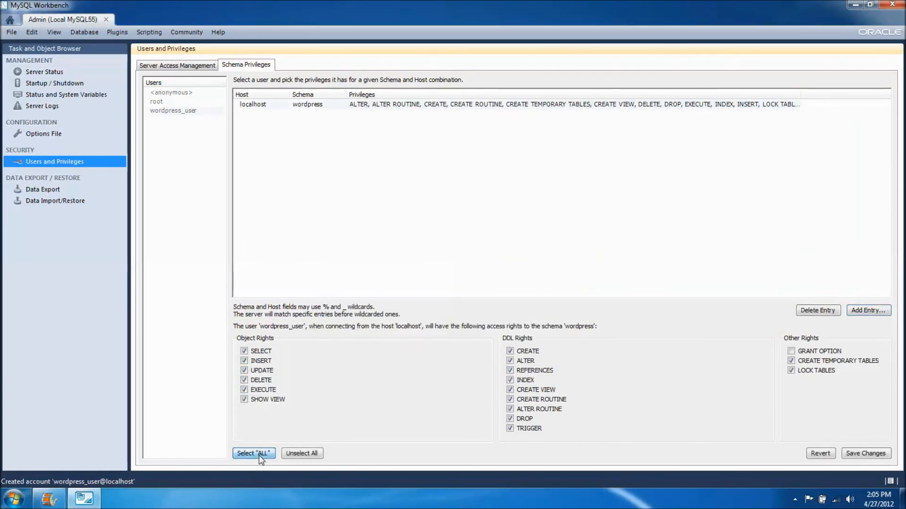
left_click(863, 456)
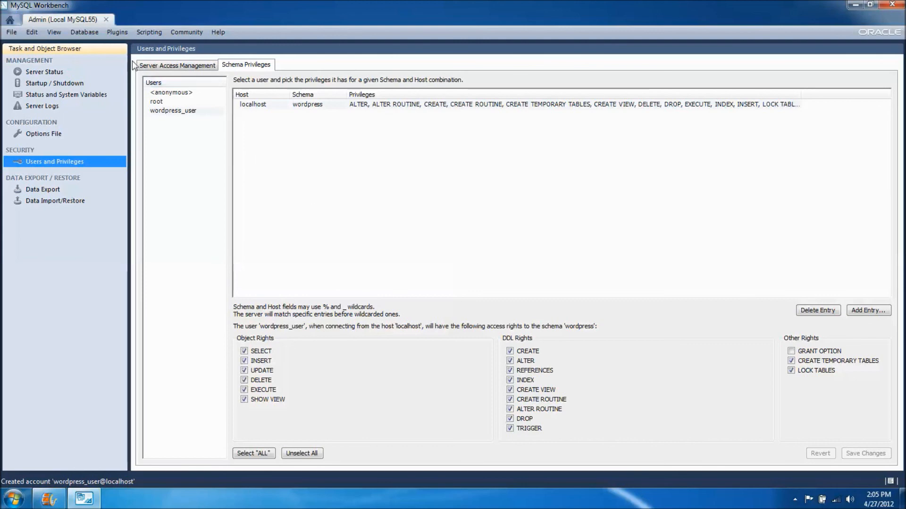
left_click(106, 20)
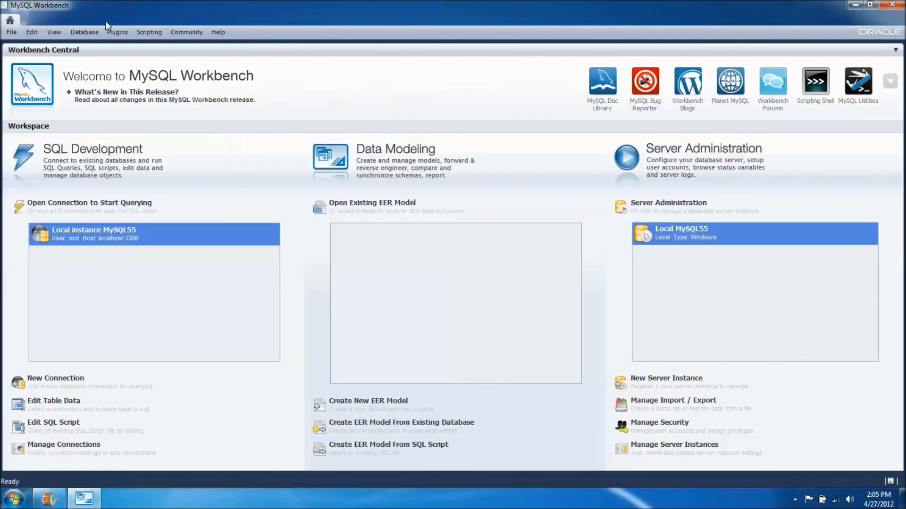